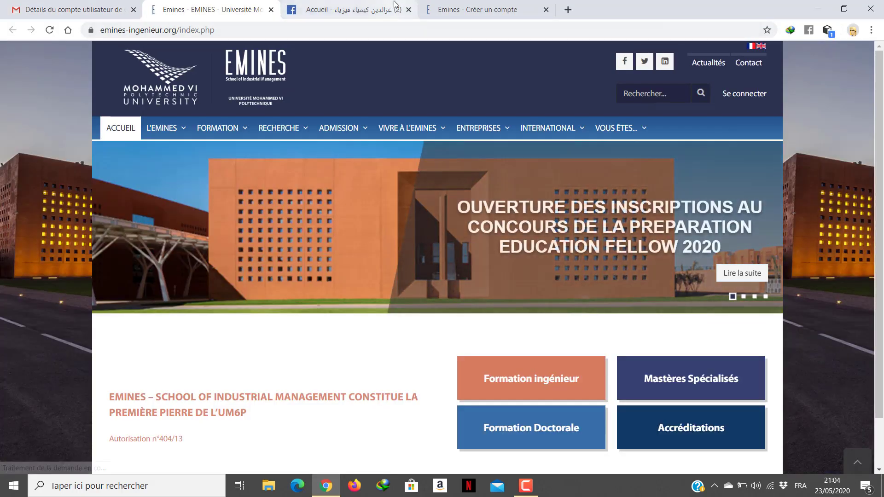
# Step: Switch away from the EMINES homepage tab to another Chrome tab
pyautogui.click(393, 5)
# Step: Return to the EMINES homepage and choose Candidat à une formation under Vous êtes…
pyautogui.click(479, 9)
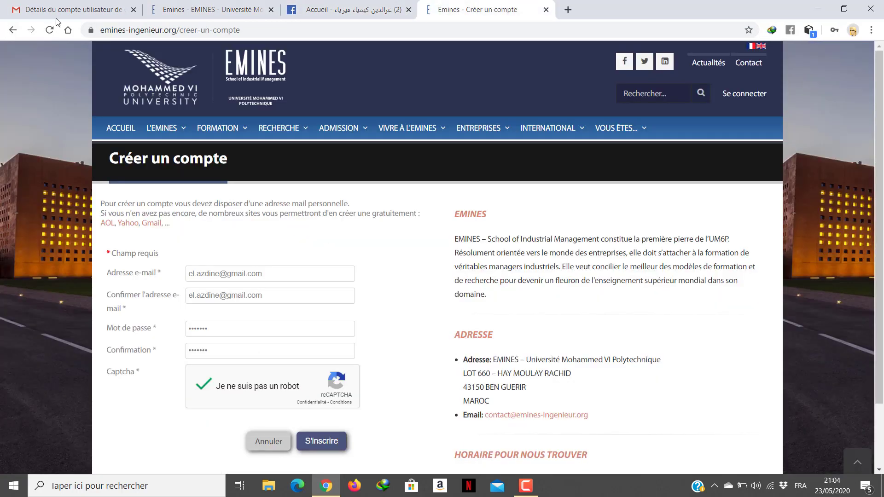
pyautogui.click(203, 9)
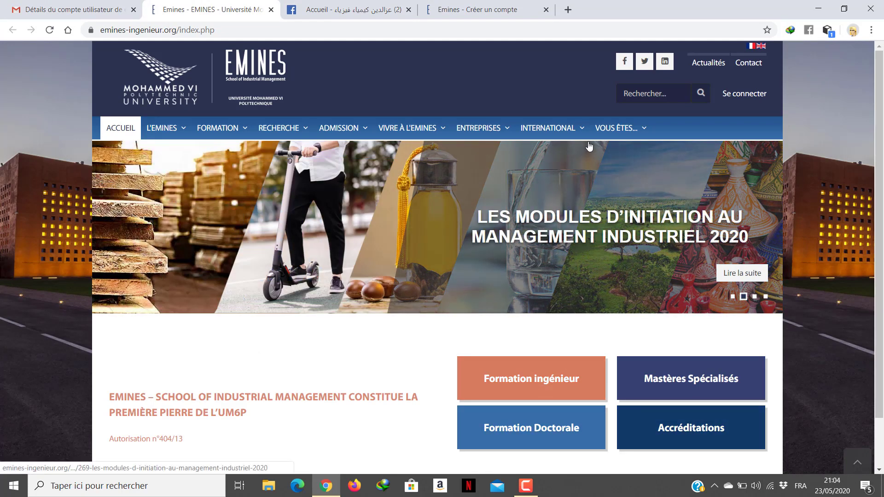
pyautogui.moveTo(619, 129)
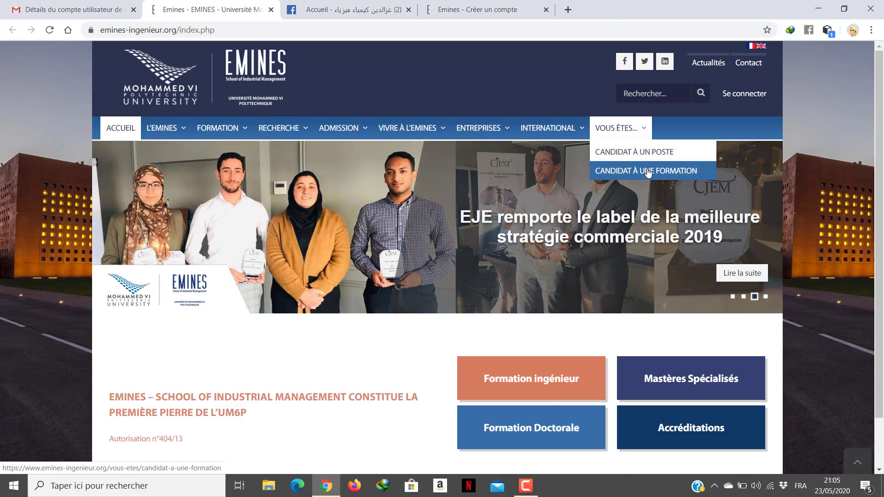
pyautogui.click(648, 171)
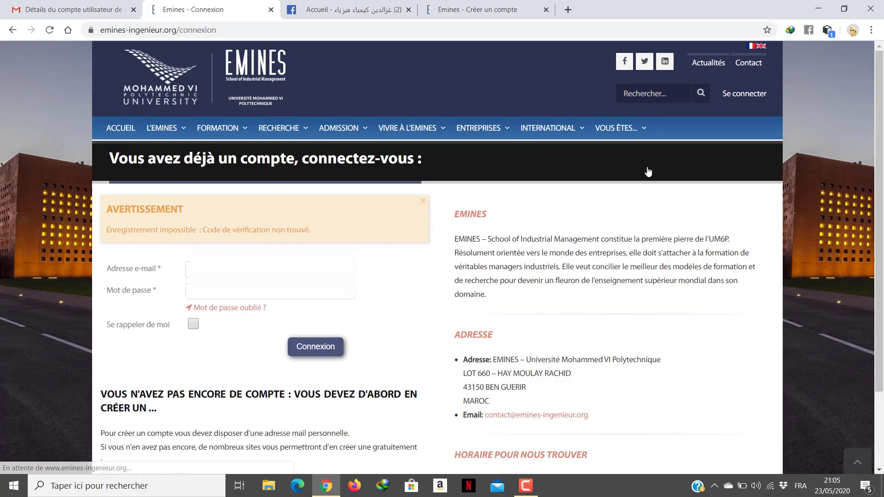
# Step: Sign in to EMINES with the saved autofill e-mail address and the account password
pyautogui.click(216, 269)
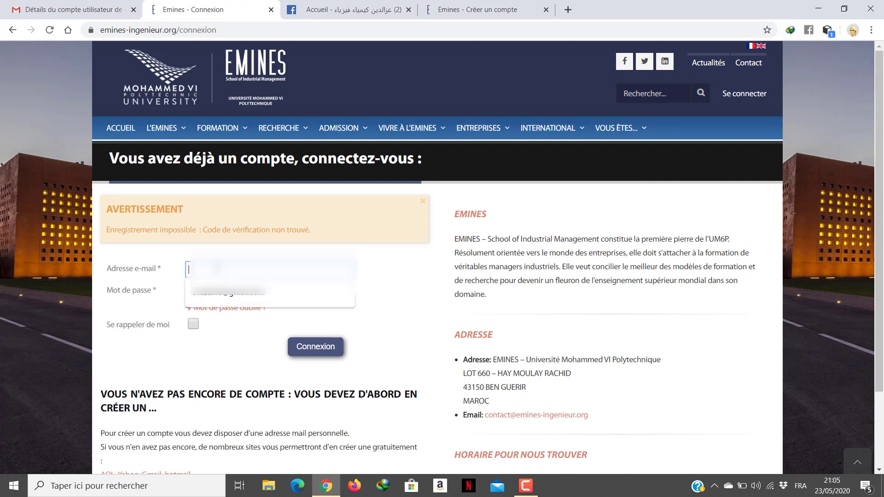
pyautogui.click(128, 308)
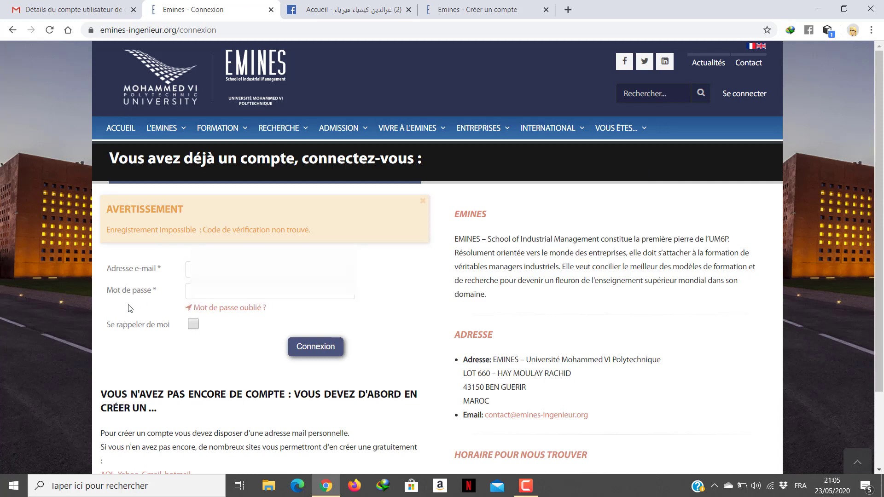
pyautogui.click(188, 269)
pyautogui.press('Down')
pyautogui.click(192, 293)
pyautogui.click(196, 293)
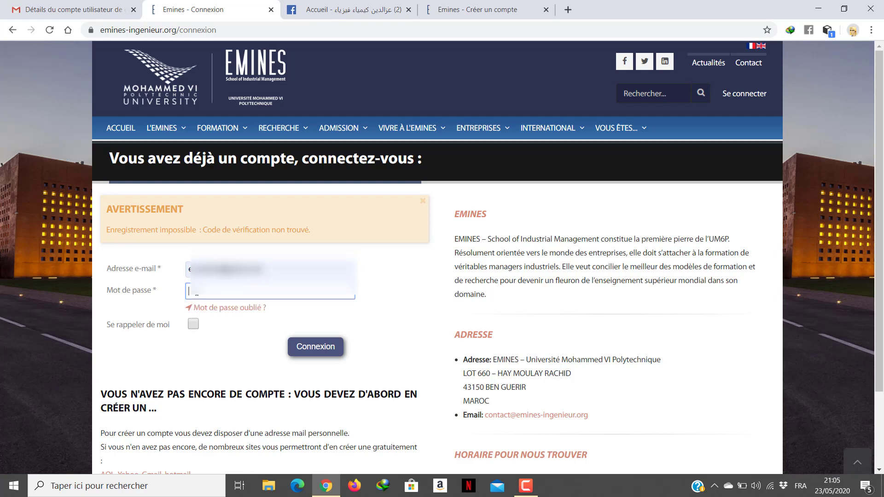
pyautogui.write('•')
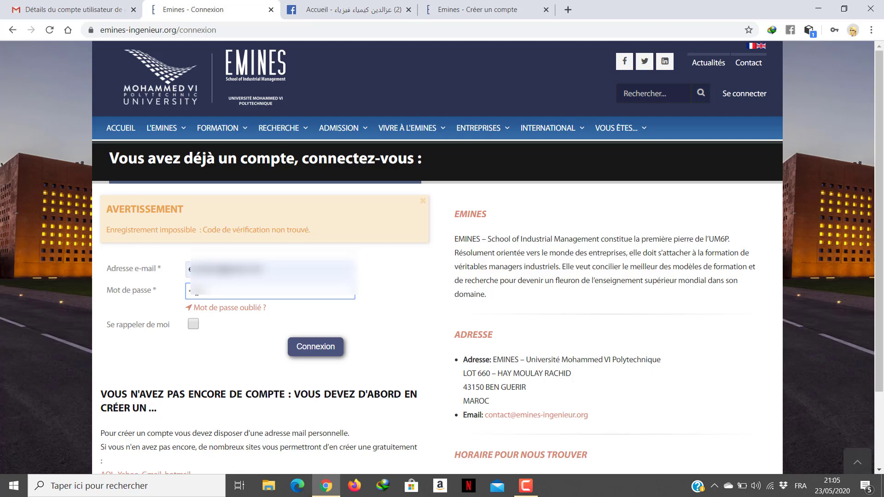
pyautogui.click(303, 348)
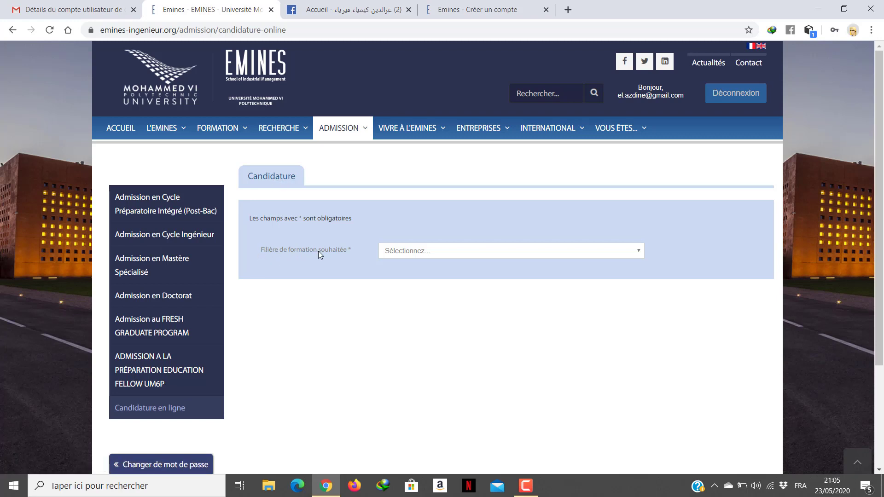
# Step: Select Cycle Préparatoire Intégré (après bac obtenu AU MAROC) as the desired programme
pyautogui.click(639, 252)
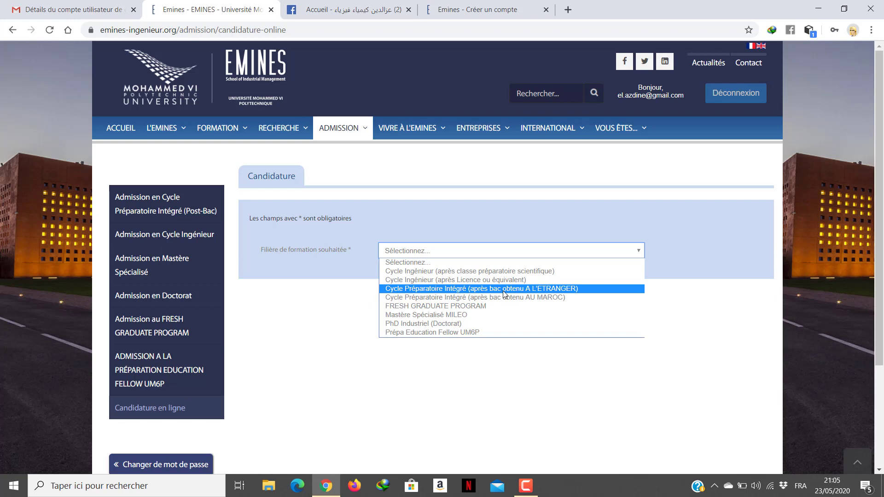
pyautogui.click(443, 301)
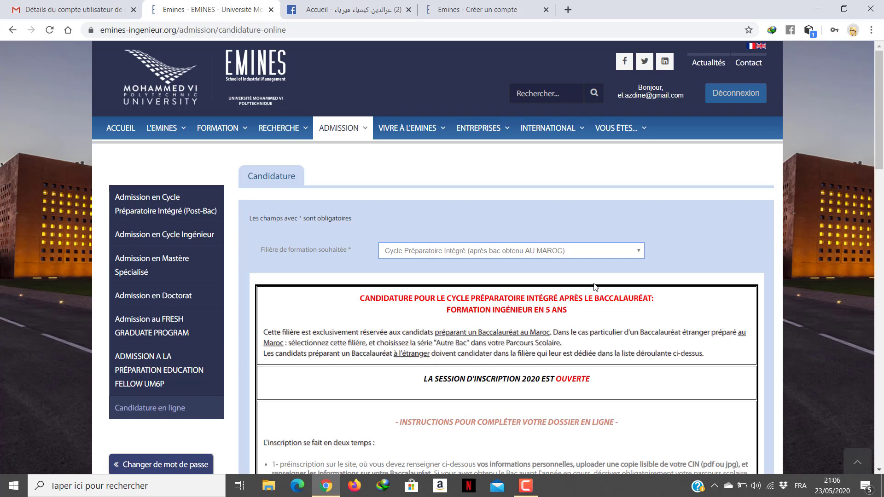
pyautogui.click(620, 252)
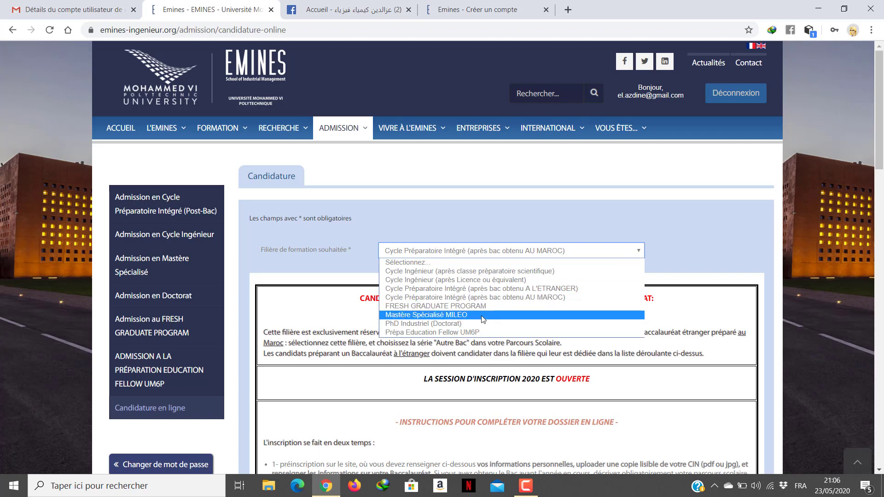
pyautogui.click(279, 274)
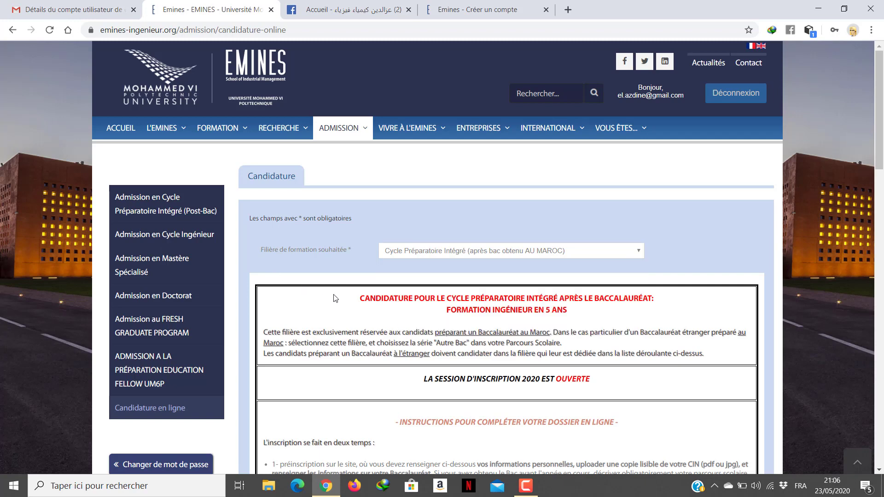
pyautogui.scroll(-2, 336, 299)
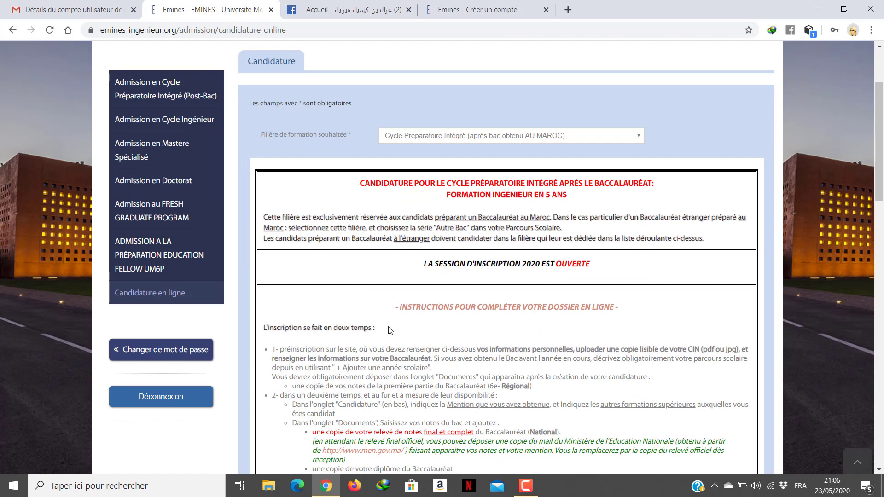
# Step: Scroll down to the Informations Personnelles section and open the Civilité list
pyautogui.scroll(-2, 390, 331)
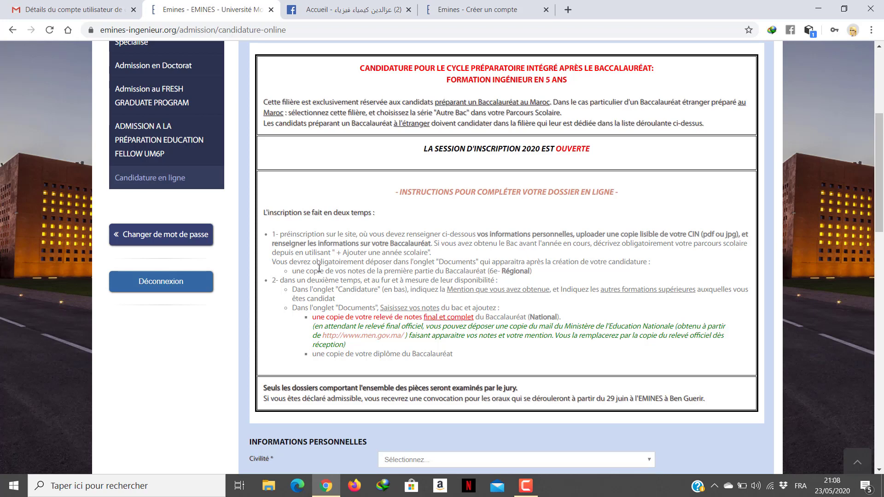
pyautogui.scroll(-3, 319, 268)
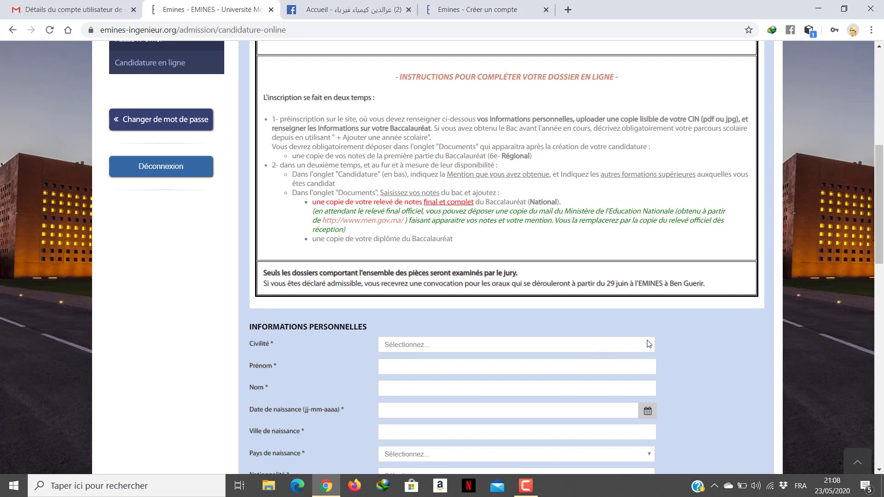
pyautogui.click(624, 346)
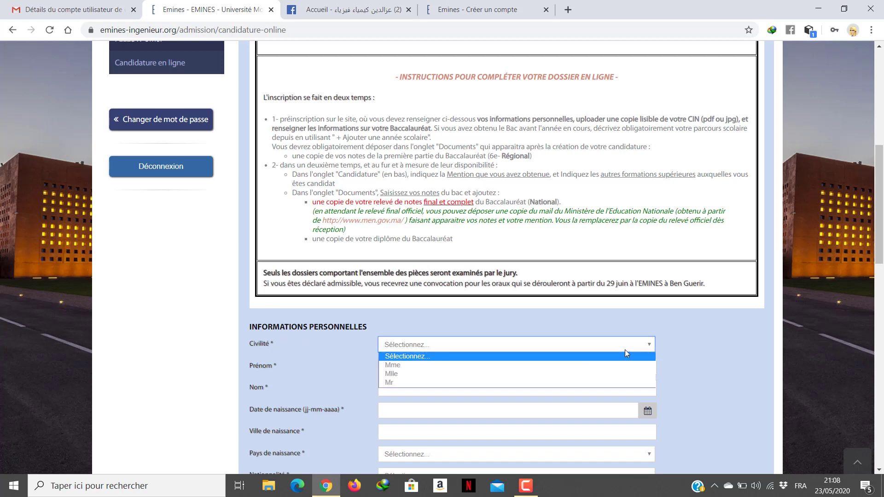
# Step: Choose Mr as the title and enter the applicant's first and last names
pyautogui.click(390, 381)
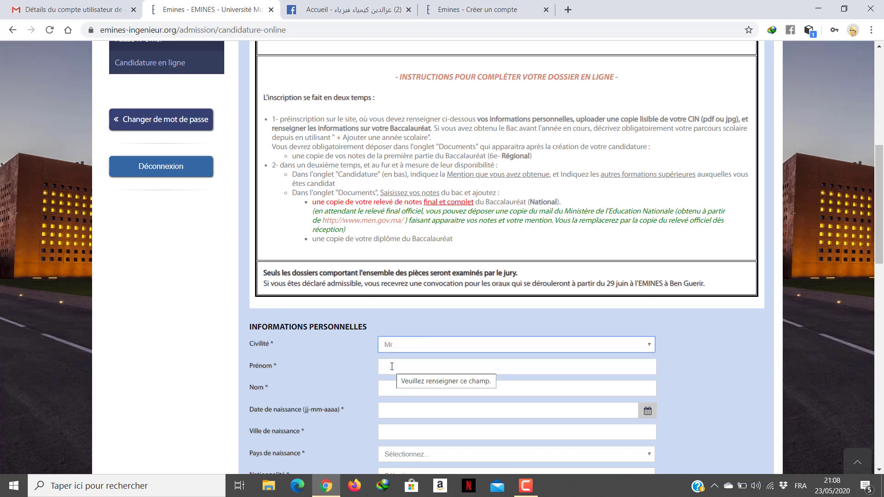
pyautogui.click(392, 366)
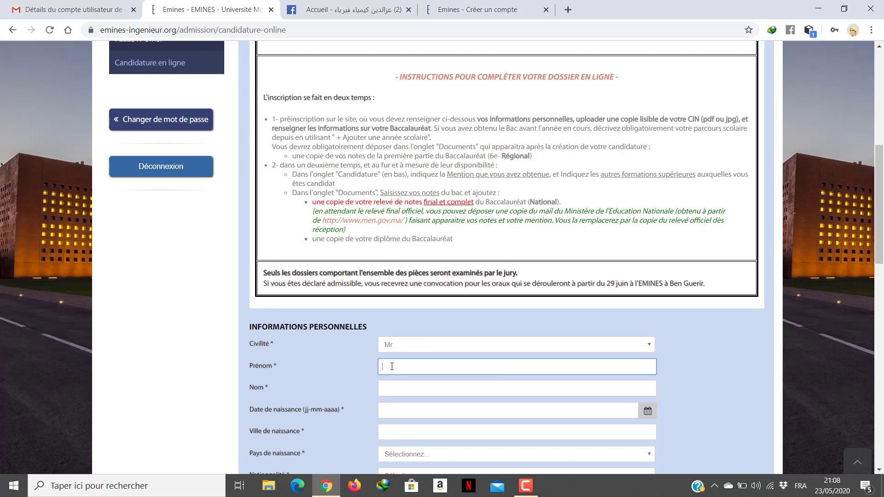
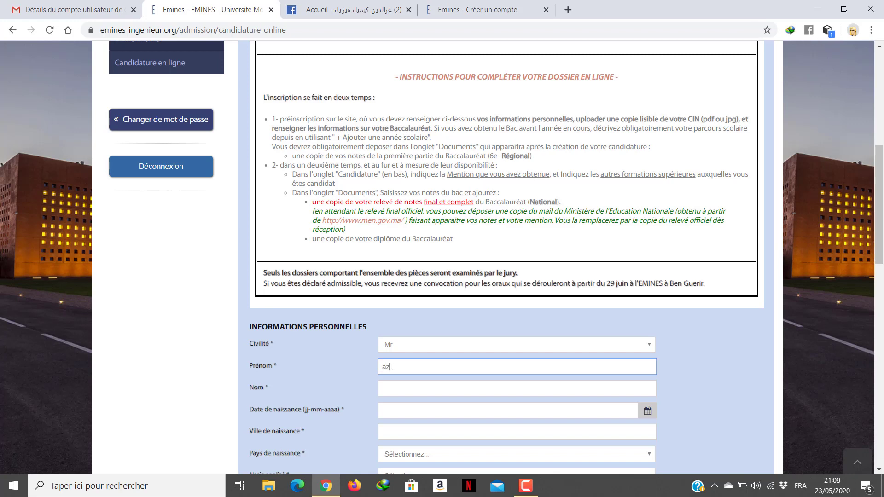
pyautogui.click(395, 390)
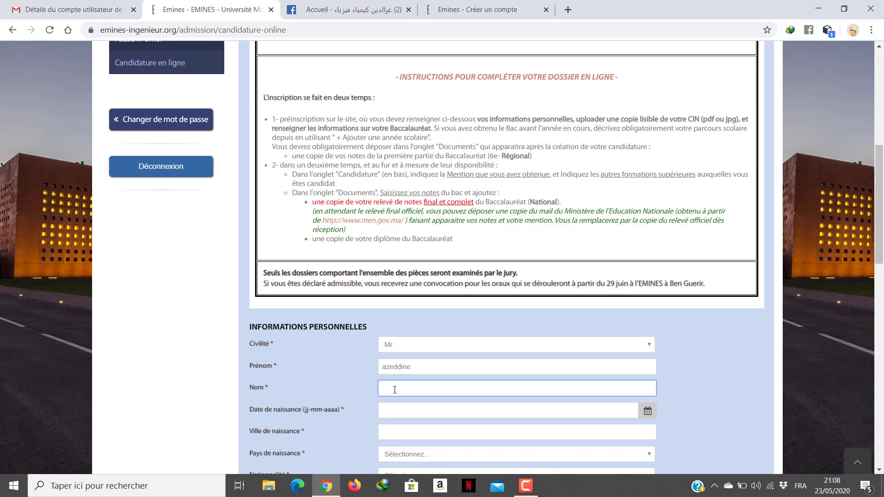
pyautogui.click(396, 407)
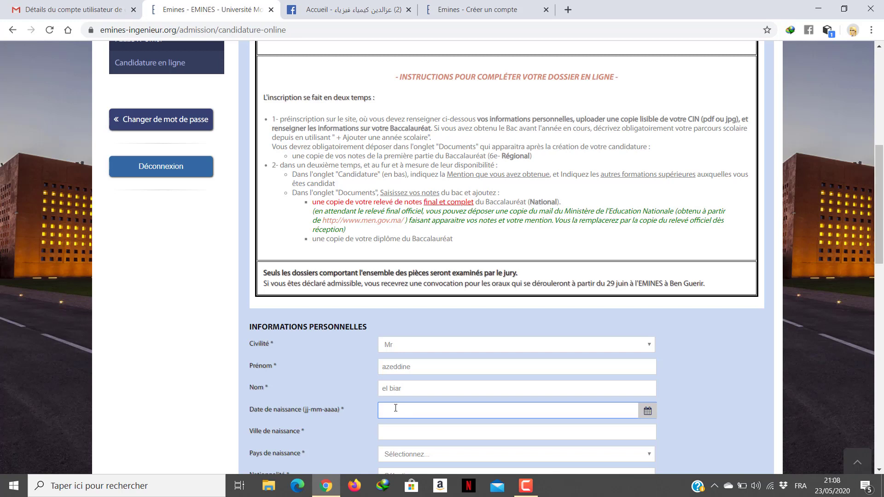
pyautogui.click(389, 431)
pyautogui.write('marrakech')
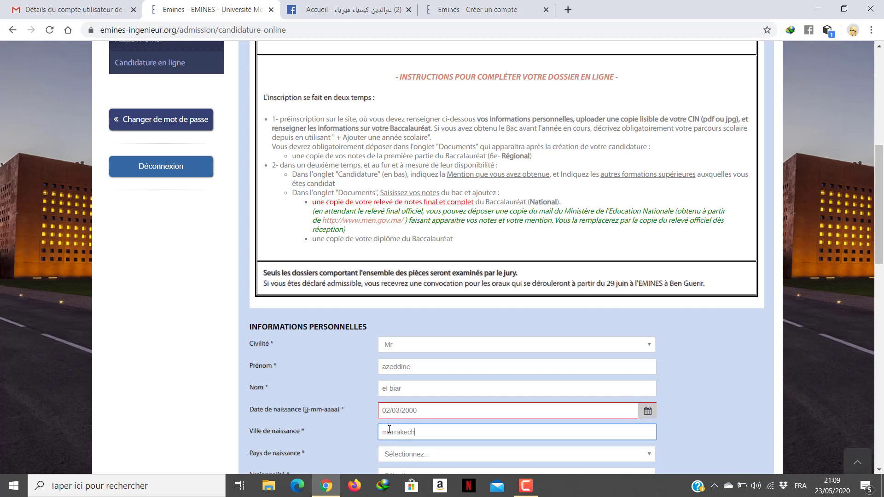
pyautogui.scroll(-2, 405, 415)
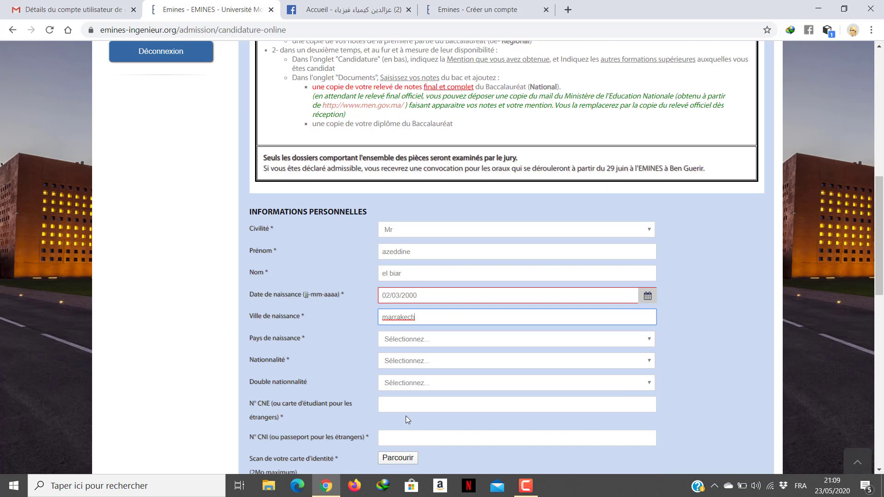
# Step: Set birth country to Maroc and nationality to MAROCAINE
pyautogui.click(441, 338)
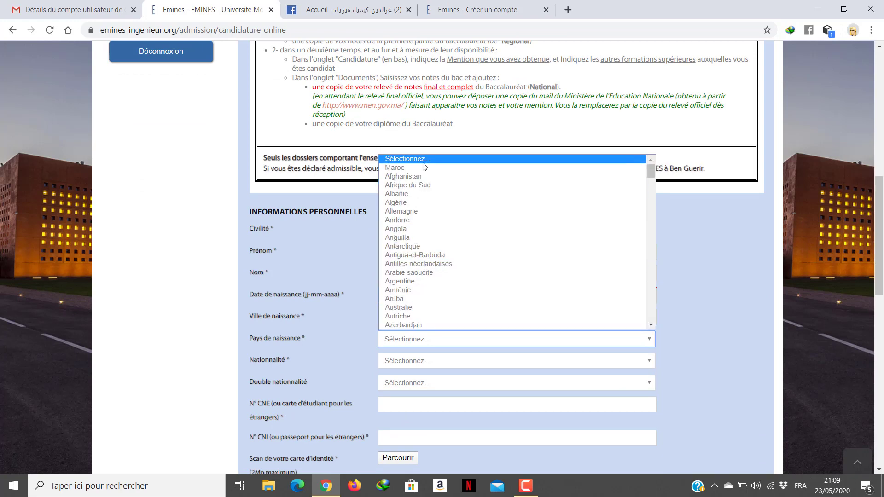
pyautogui.click(401, 169)
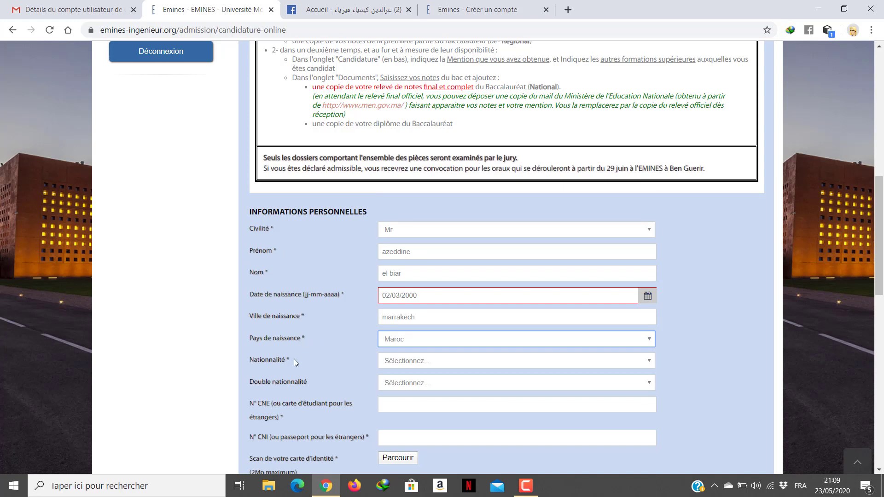
pyautogui.click(409, 360)
pyautogui.scroll(-1, 405, 348)
pyautogui.scroll(1, 407, 226)
pyautogui.click(417, 191)
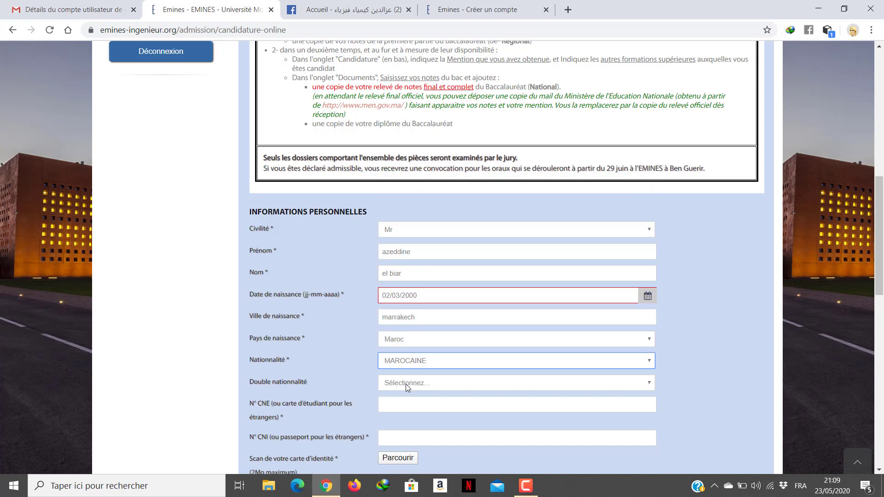
# Step: Enter the applicant's CNE student number and CNI identity card number
pyautogui.click(389, 409)
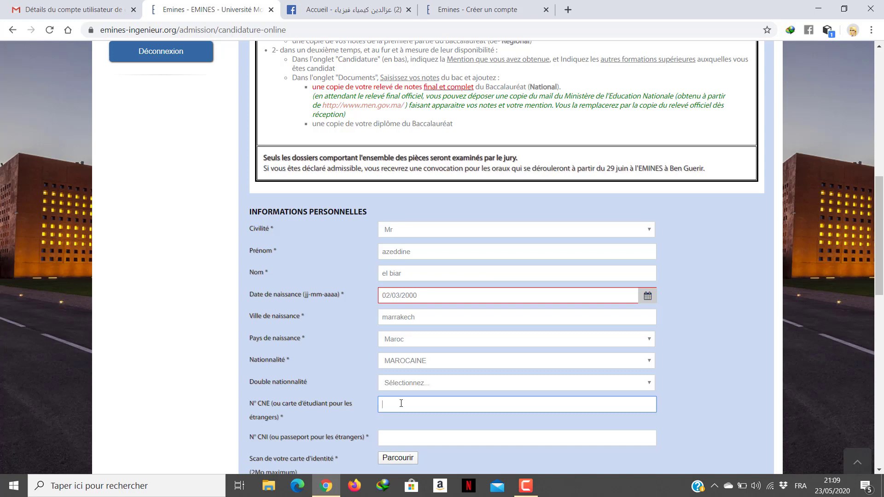
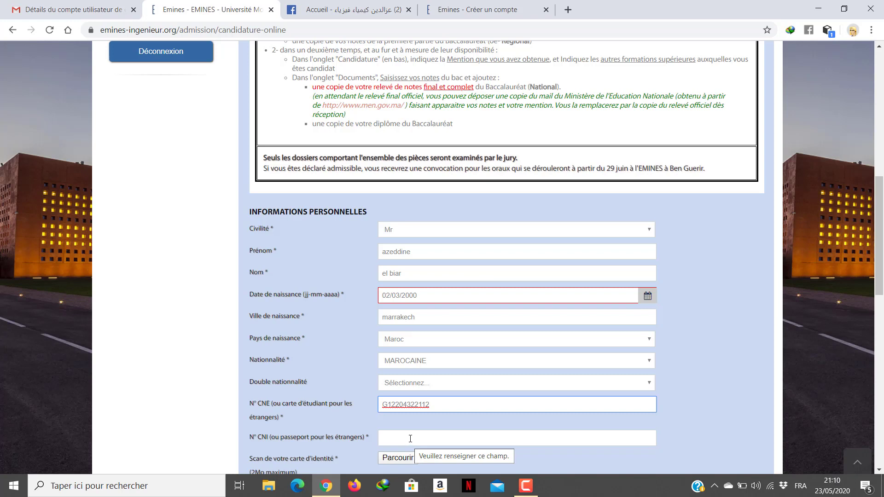
pyautogui.click(410, 438)
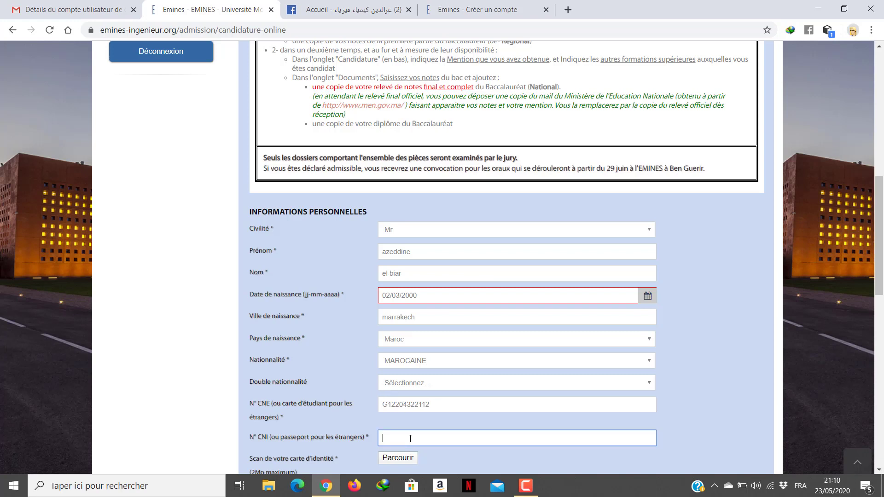
pyautogui.scroll(-2, 413, 353)
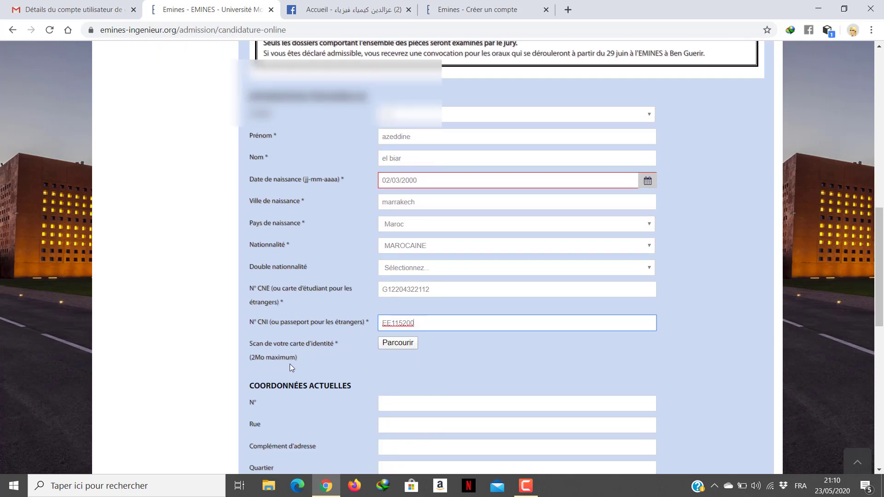
# Step: Try attaching an ID-card scan from the desktop medcine folder, which reports the file is not found
pyautogui.click(393, 345)
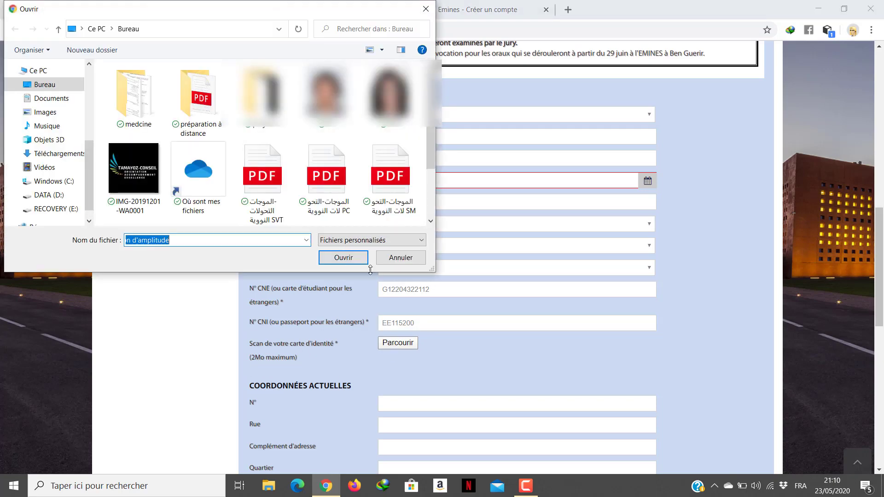
pyautogui.scroll(-1, 345, 132)
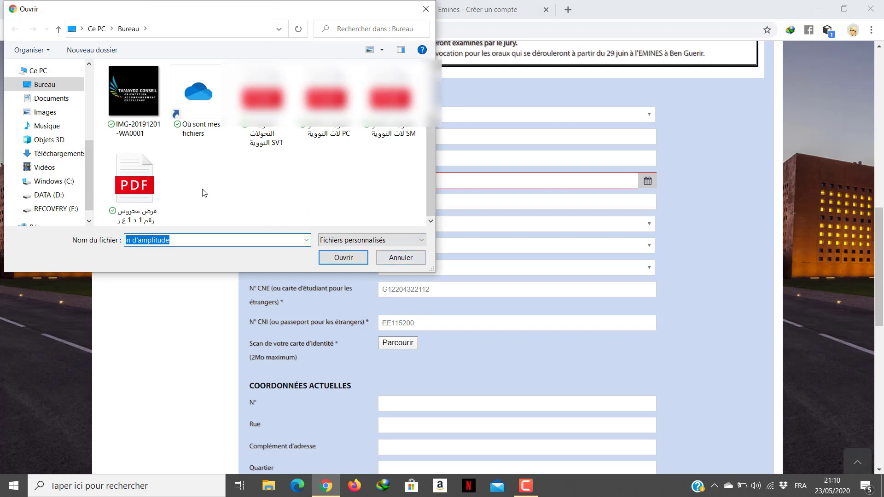
pyautogui.click(54, 85)
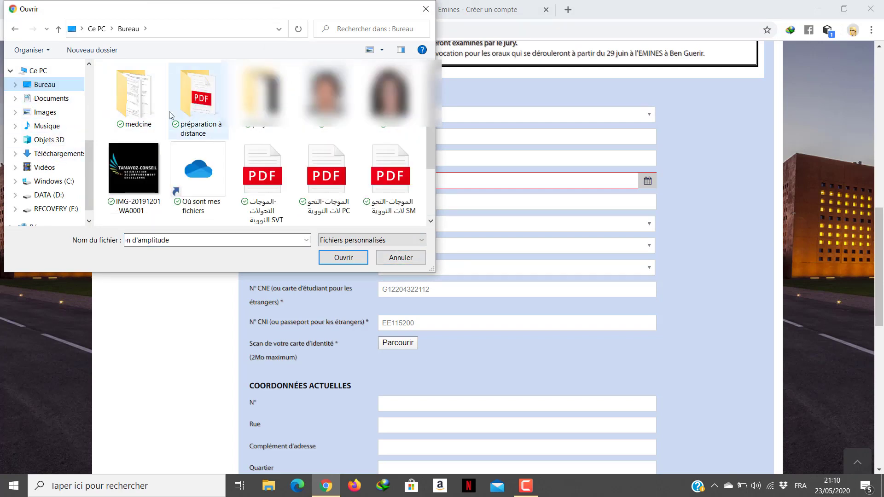
pyautogui.doubleClick(155, 107)
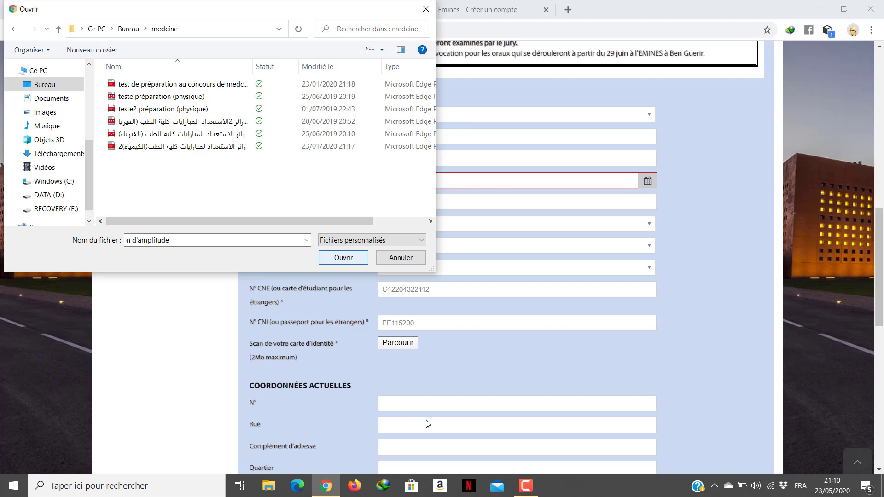
pyautogui.click(349, 263)
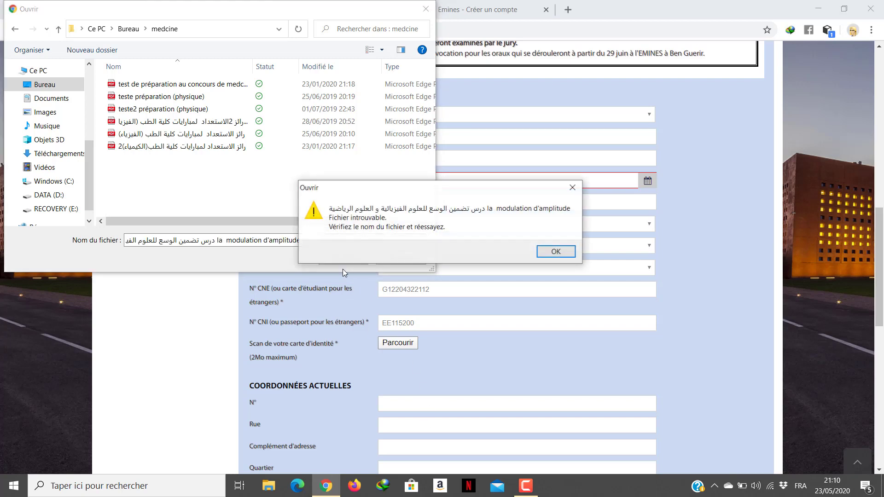
# Step: Dismiss the file-not-found error and cancel the file-open window without attaching a scan
pyautogui.click(568, 256)
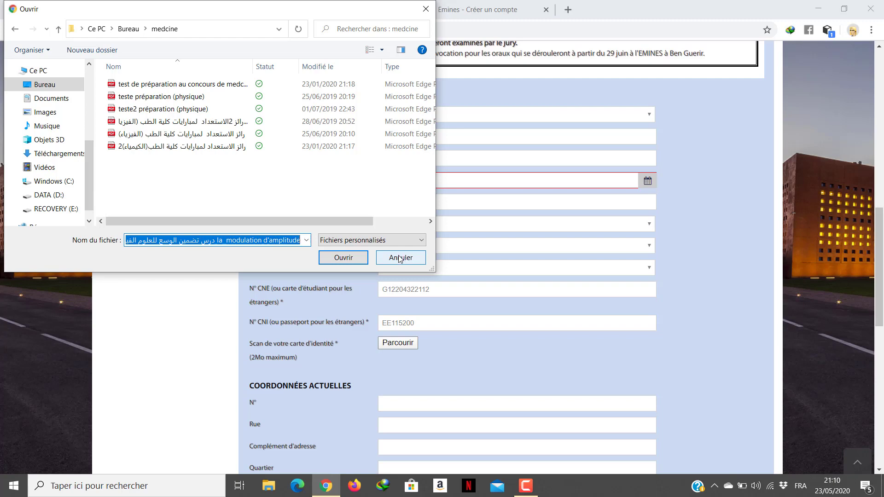
pyautogui.click(393, 258)
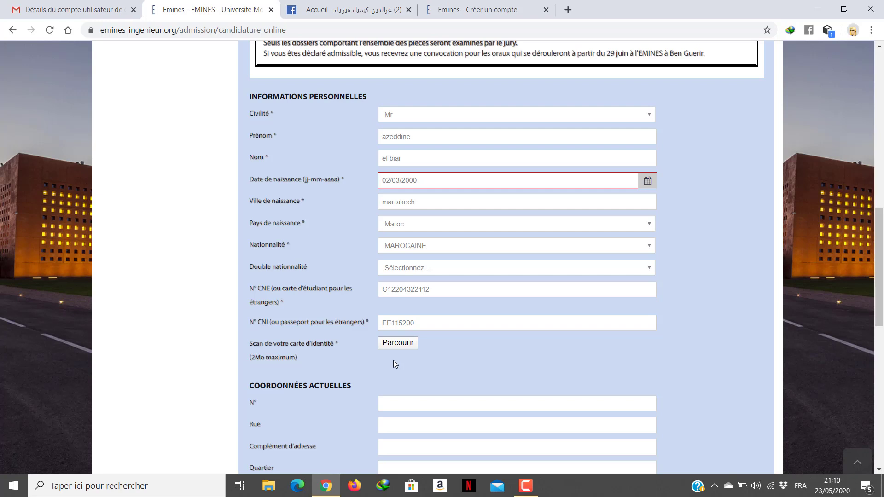
# Step: Enter the current address house number, street and city under Coordonnées actuelles
pyautogui.scroll(-2, 393, 360)
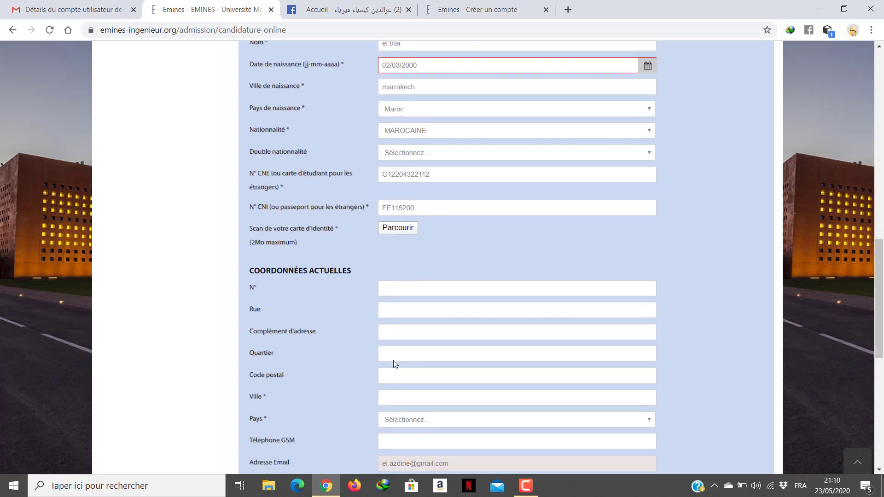
pyautogui.click(402, 292)
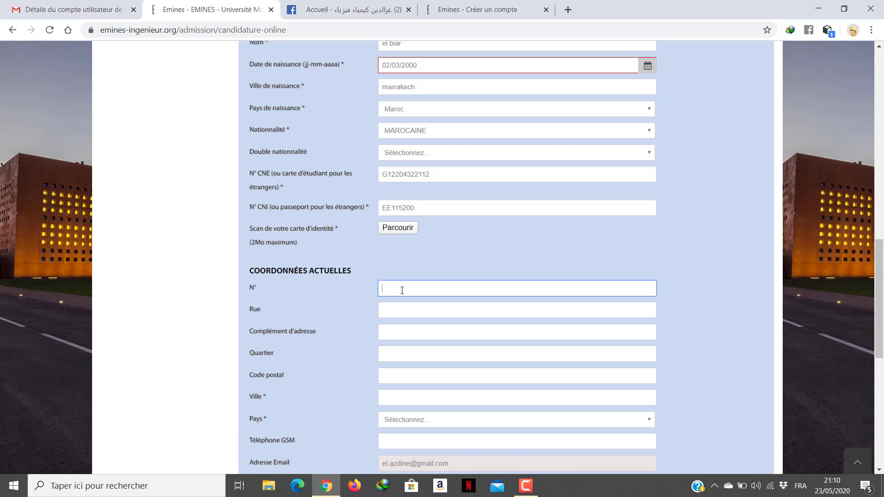
pyautogui.click(399, 308)
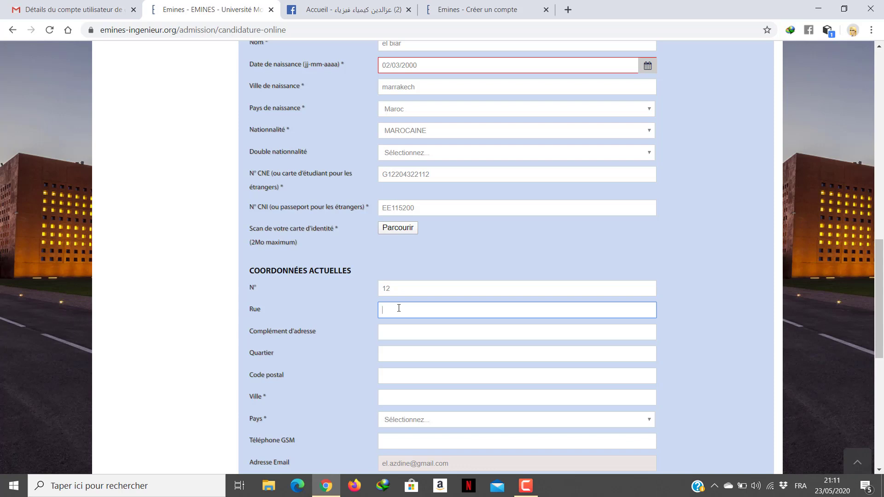
pyautogui.click(389, 332)
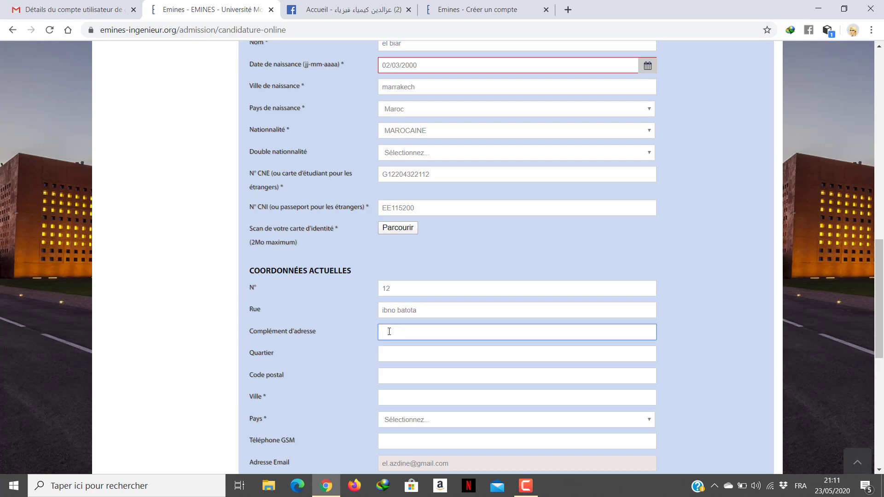
pyautogui.click(389, 396)
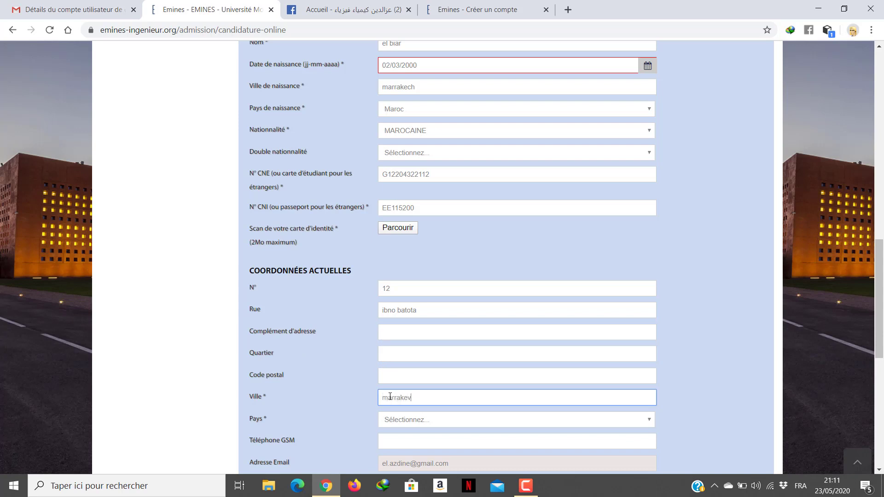
# Step: Set the current address country to Maroc
pyautogui.click(400, 374)
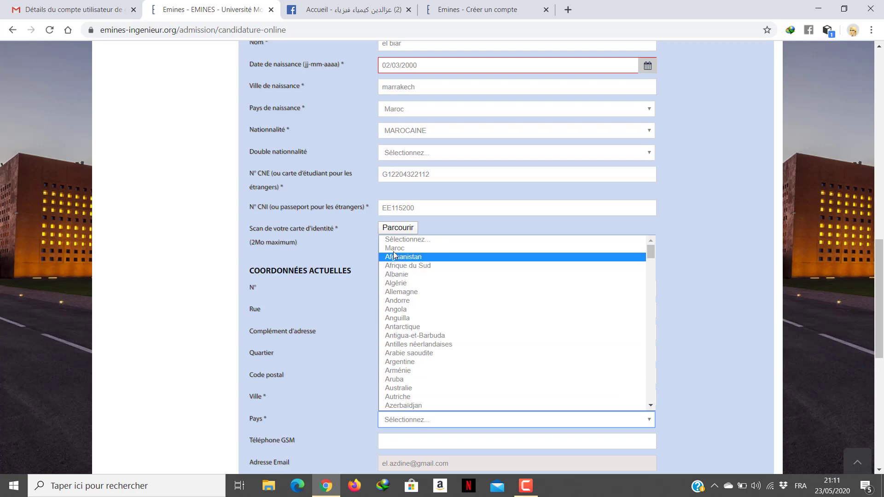
pyautogui.click(394, 249)
pyautogui.scroll(-3, 306, 388)
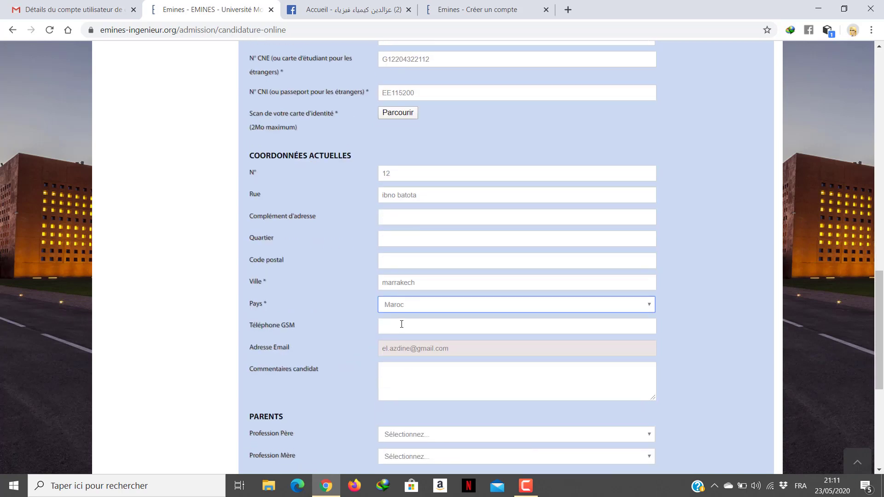
pyautogui.click(394, 373)
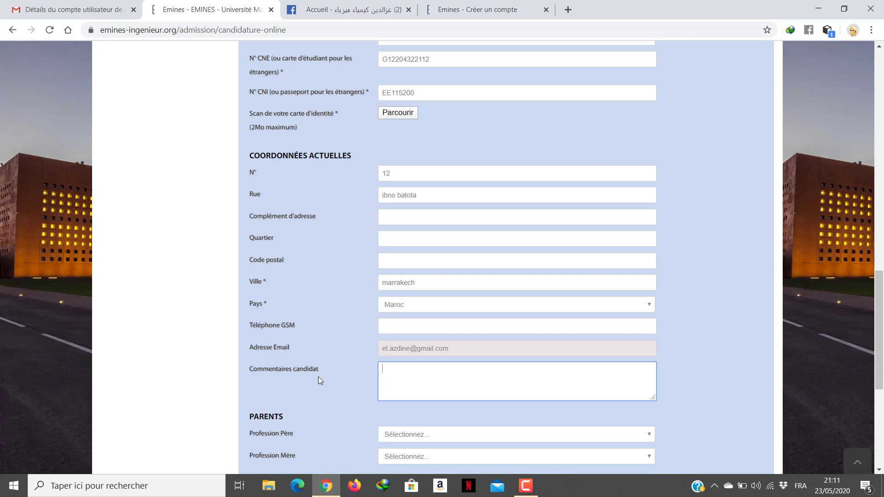
pyautogui.scroll(-3, 322, 373)
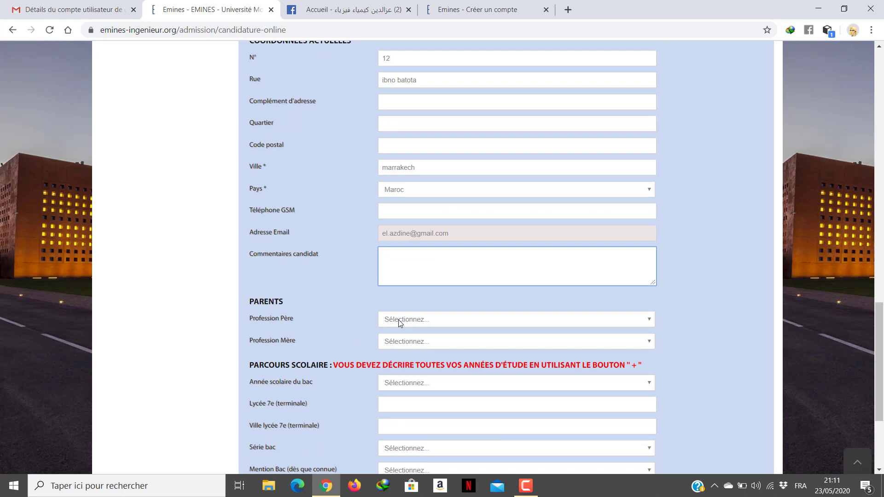
pyautogui.click(399, 319)
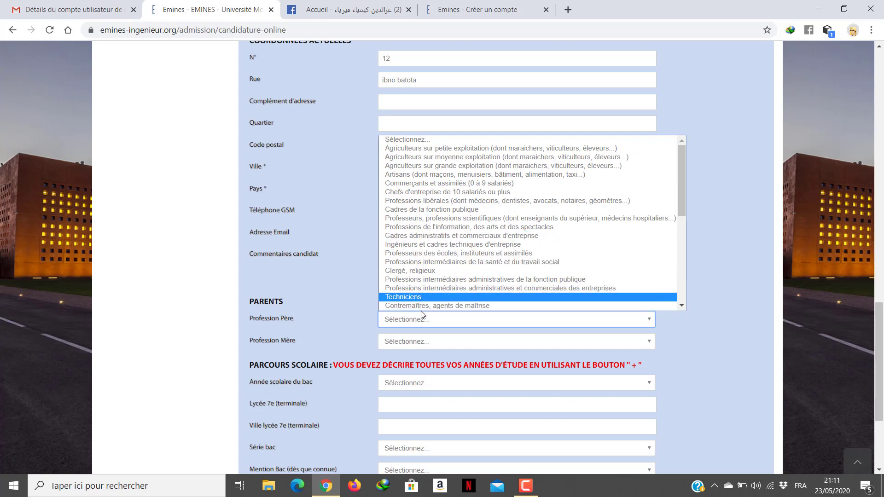
pyautogui.scroll(-1, 420, 311)
pyautogui.scroll(1, 413, 256)
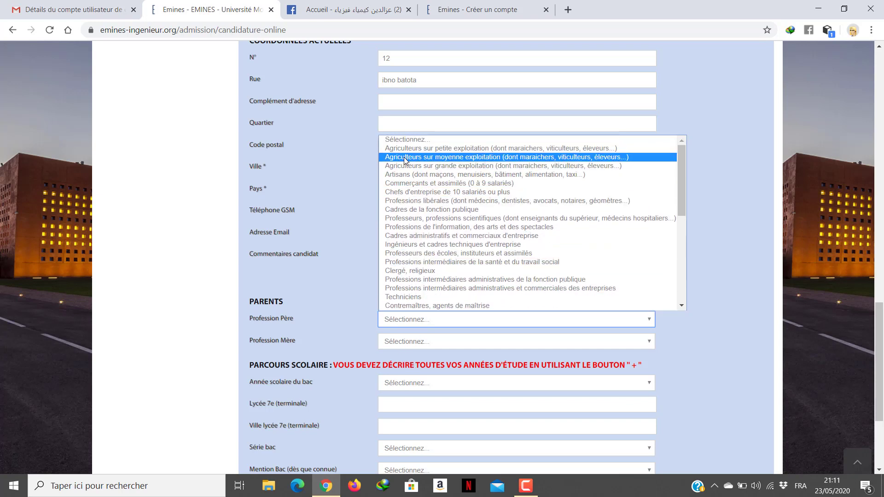
pyautogui.scroll(-5, 414, 286)
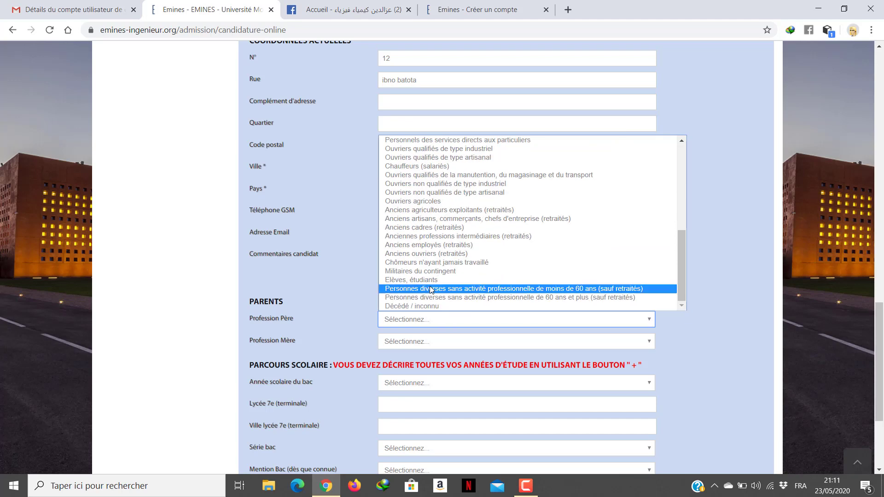
pyautogui.click(409, 341)
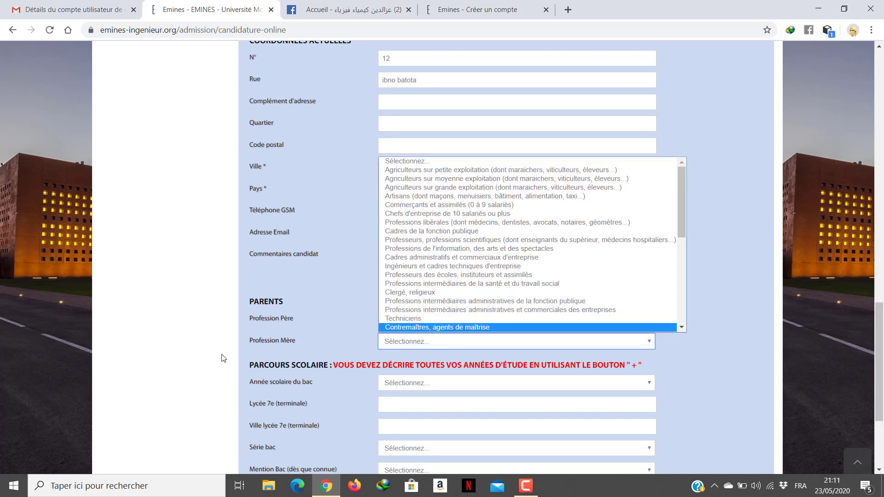
pyautogui.scroll(-5, 423, 276)
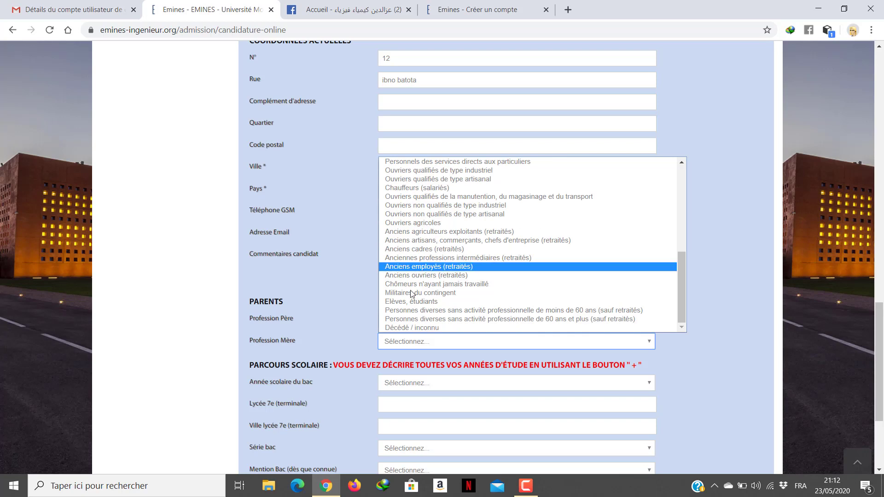
pyautogui.scroll(5, 412, 295)
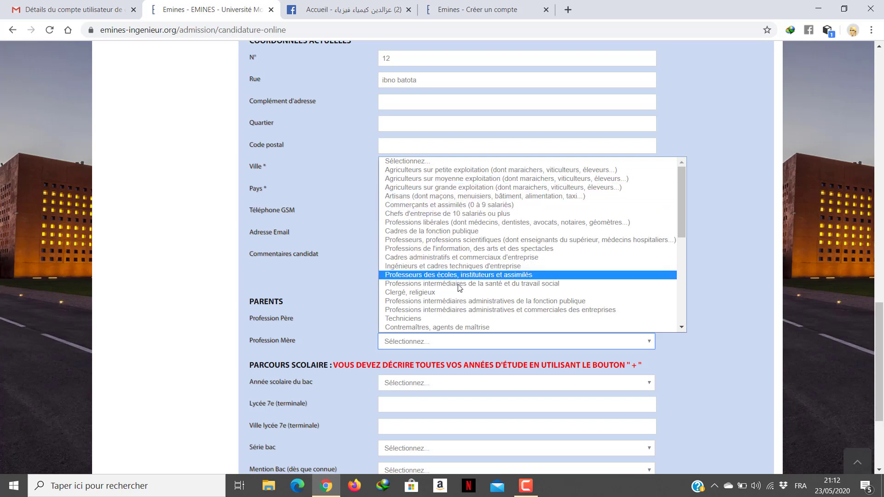
pyautogui.scroll(-5, 456, 302)
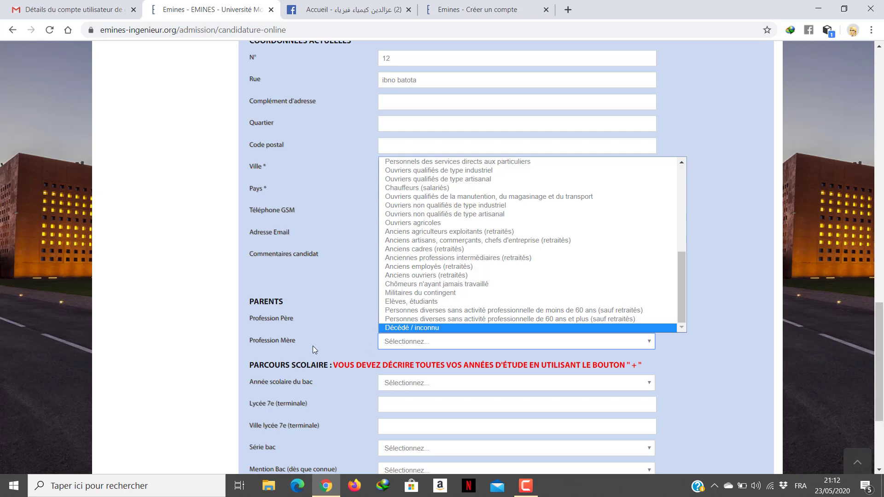
pyautogui.click(249, 291)
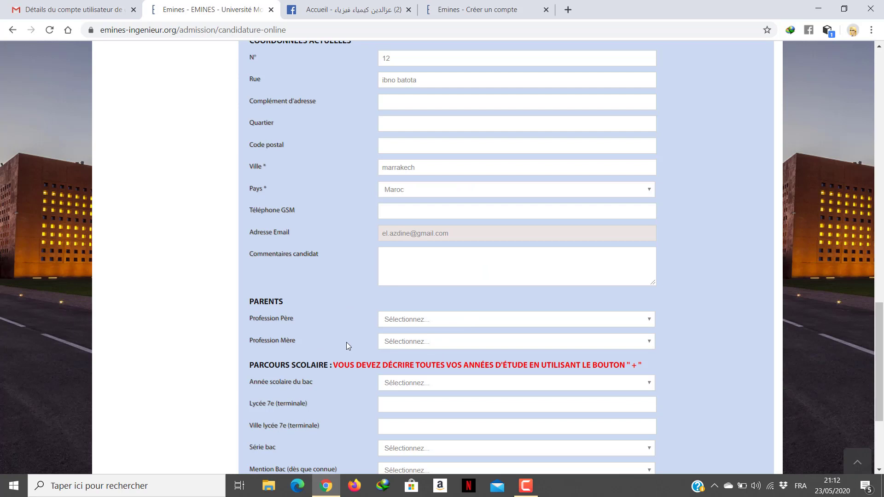
# Step: Choose 2019-2020 as the Année scolaire du bac in the Parcours scolaire section
pyautogui.scroll(-3, 405, 349)
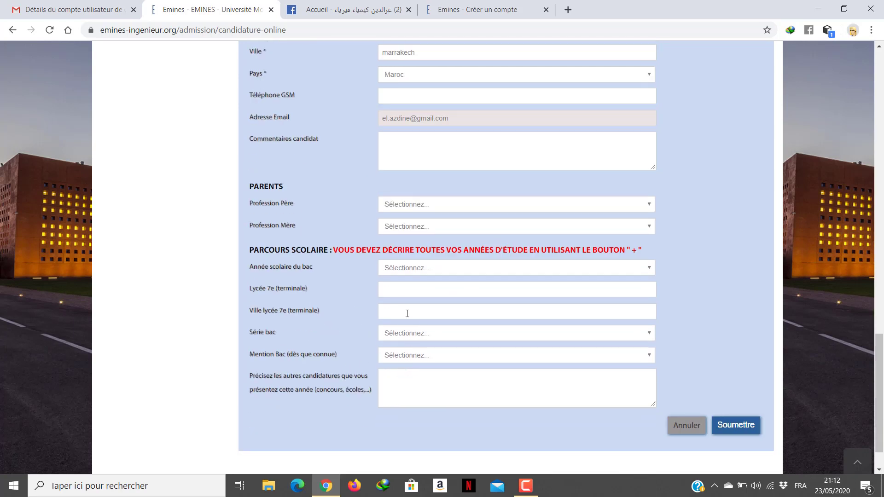
pyautogui.click(404, 268)
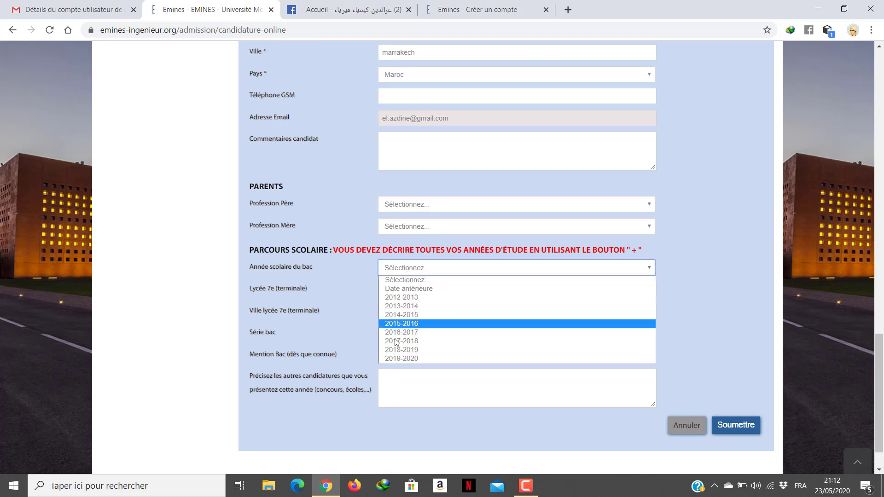
pyautogui.click(394, 358)
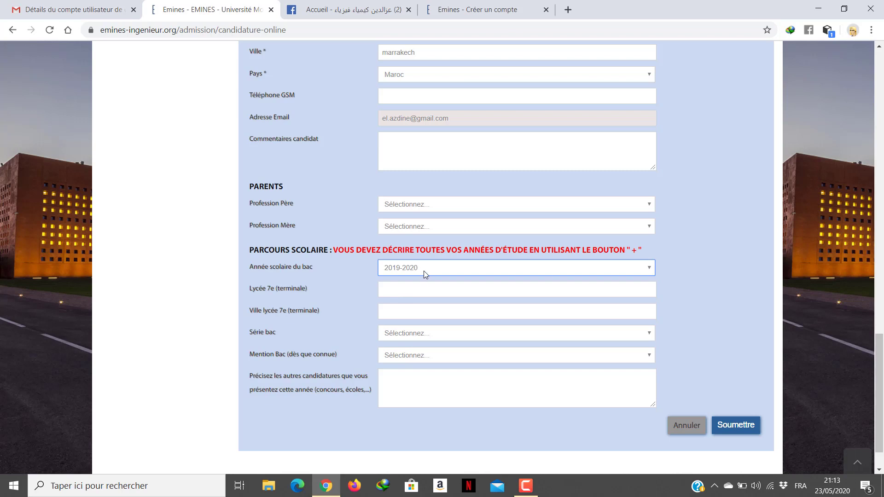
# Step: Visit the Lycée name and city fields, then open and close the Série bac dropdown without choosing
pyautogui.click(399, 291)
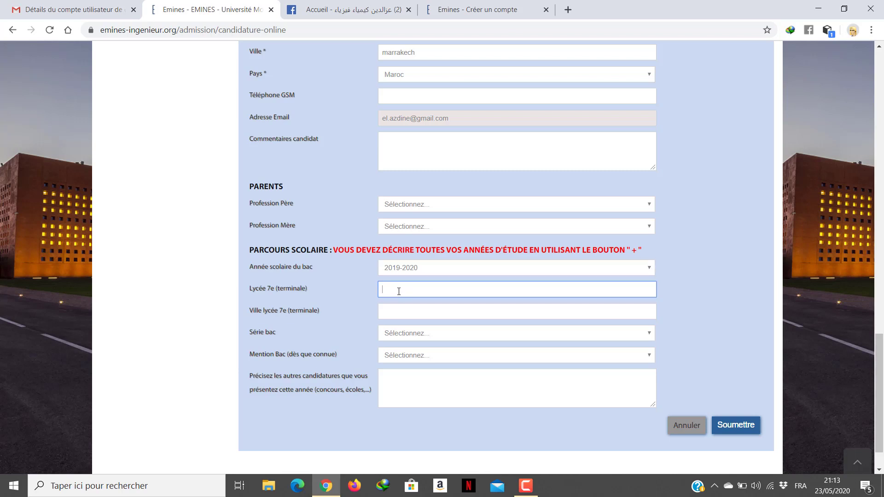
pyautogui.click(393, 314)
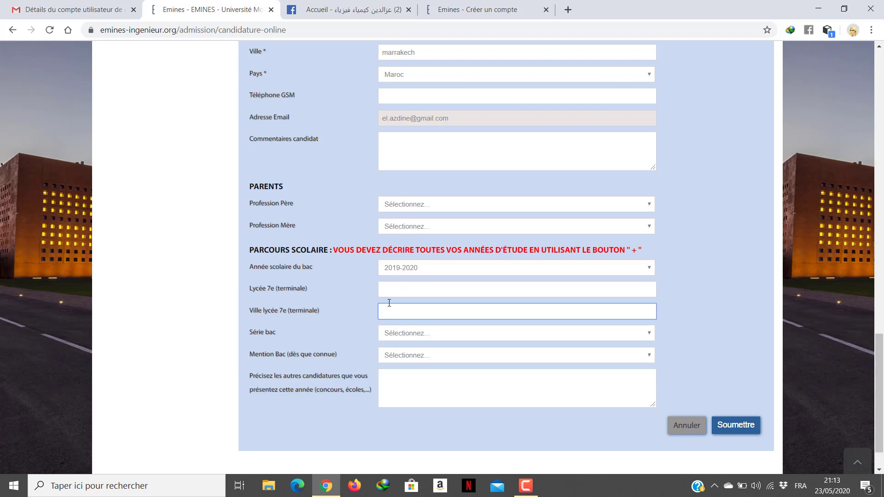
pyautogui.click(392, 291)
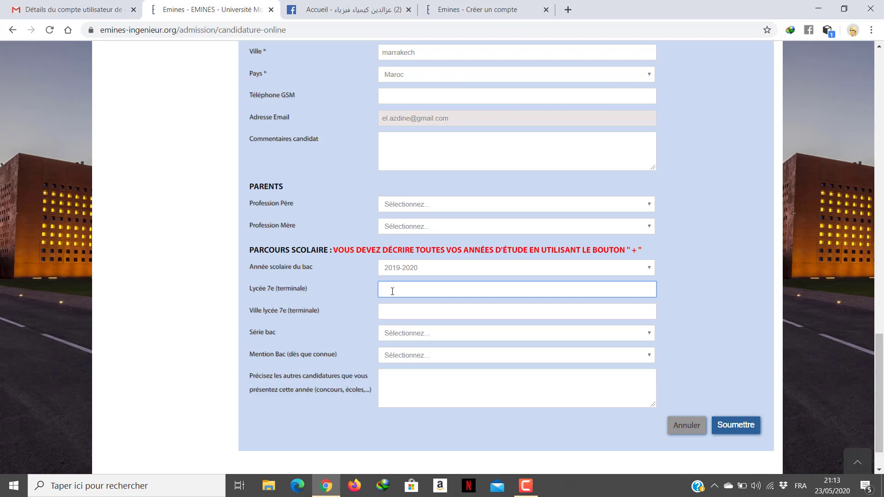
pyautogui.click(395, 313)
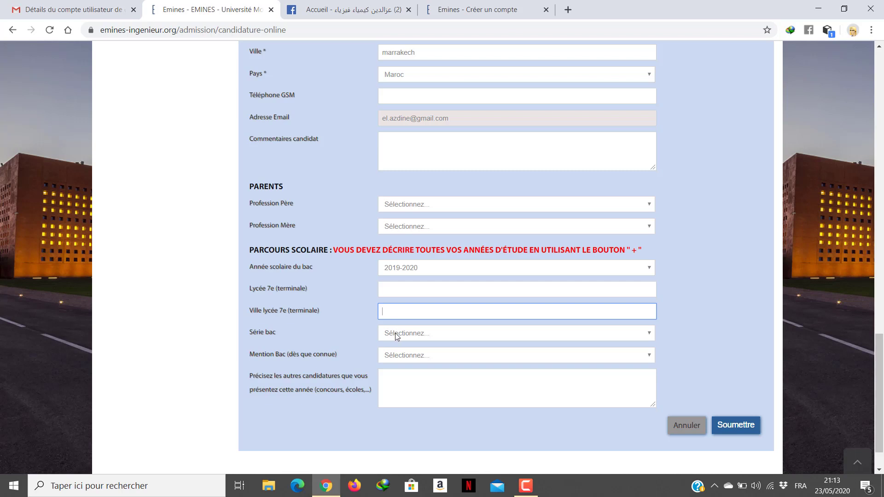
pyautogui.click(395, 333)
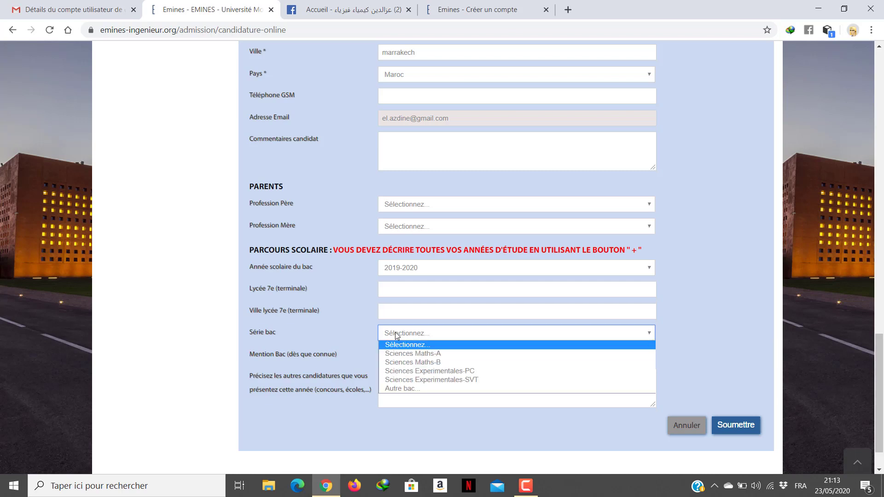
pyautogui.click(395, 332)
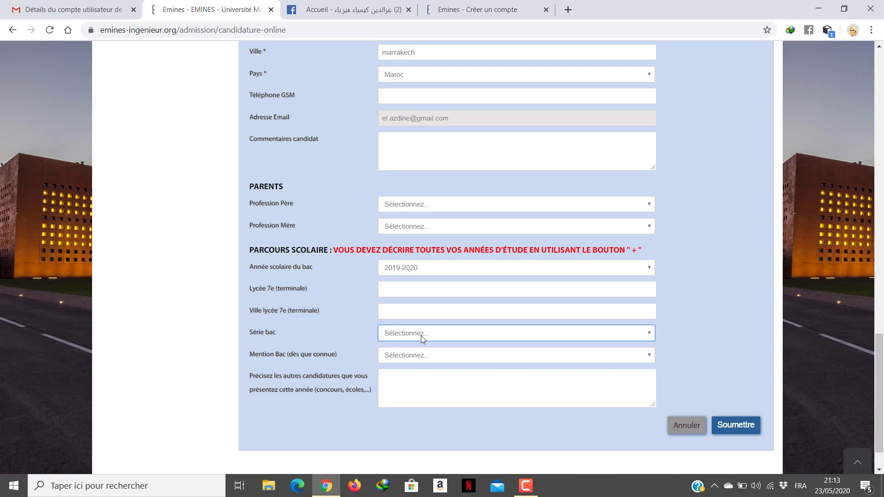
pyautogui.scroll(15, 321, 341)
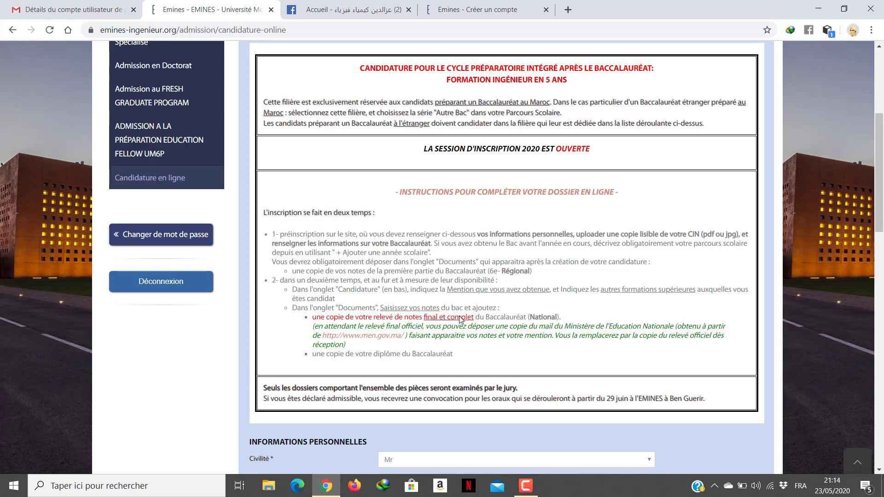
pyautogui.scroll(-18, 460, 317)
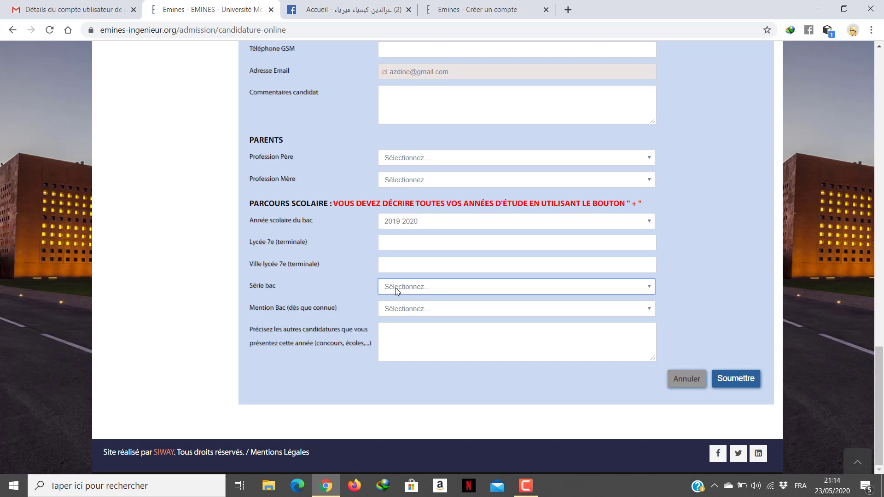
pyautogui.click(396, 288)
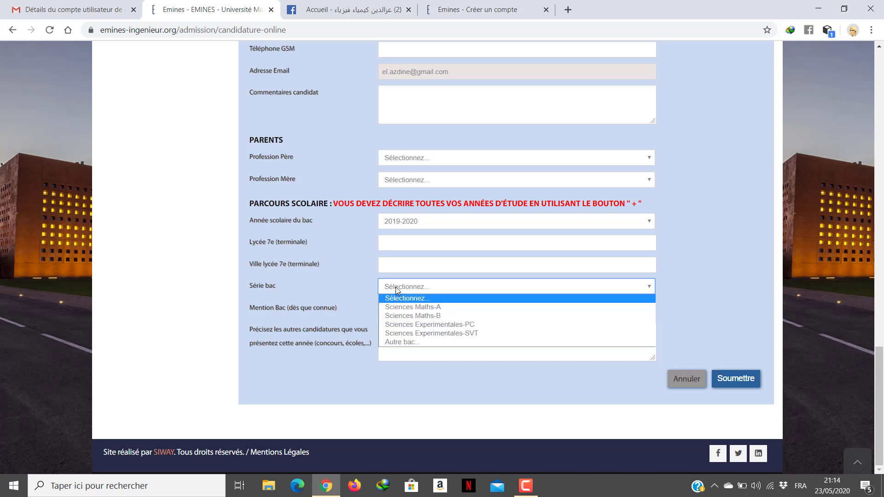
pyautogui.click(399, 290)
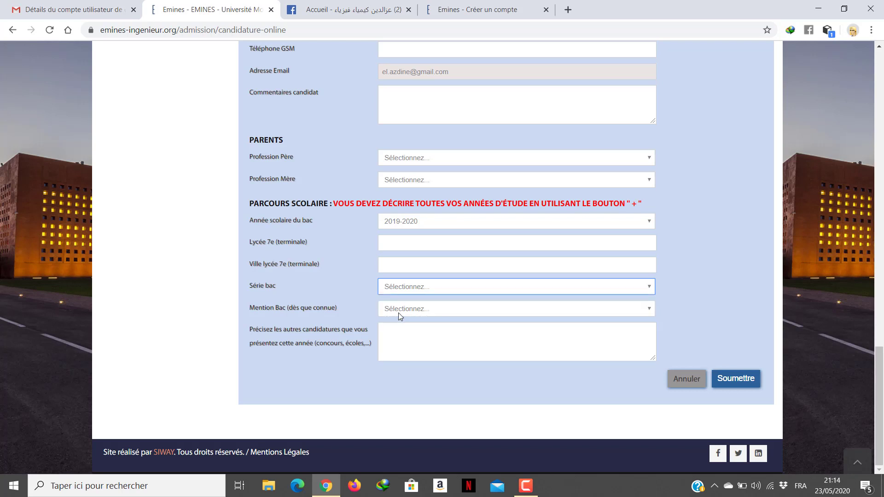
pyautogui.click(398, 310)
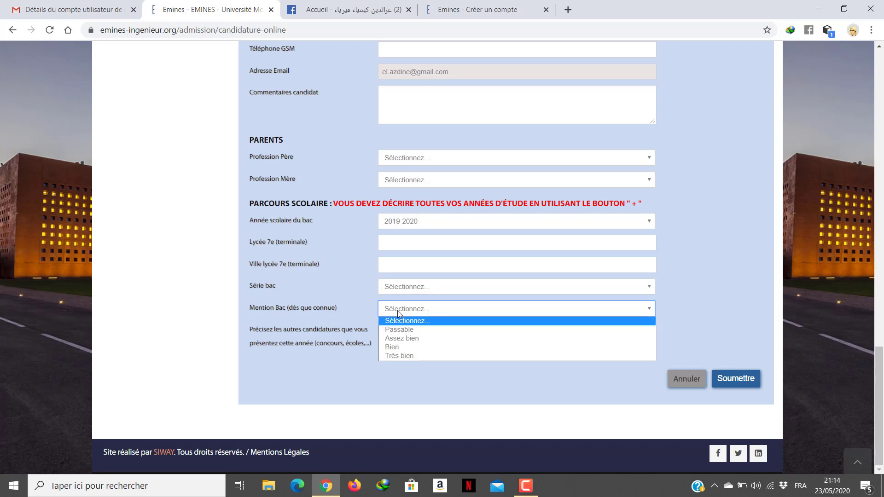
pyautogui.click(366, 382)
pyautogui.click(402, 336)
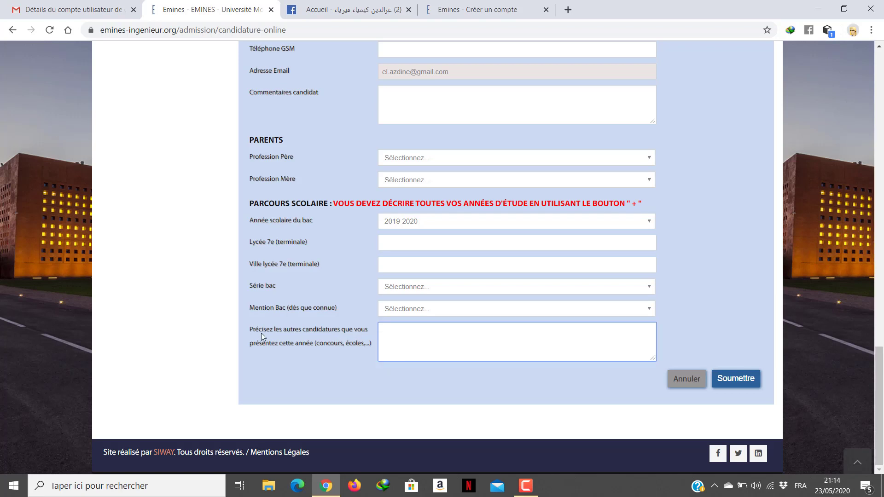